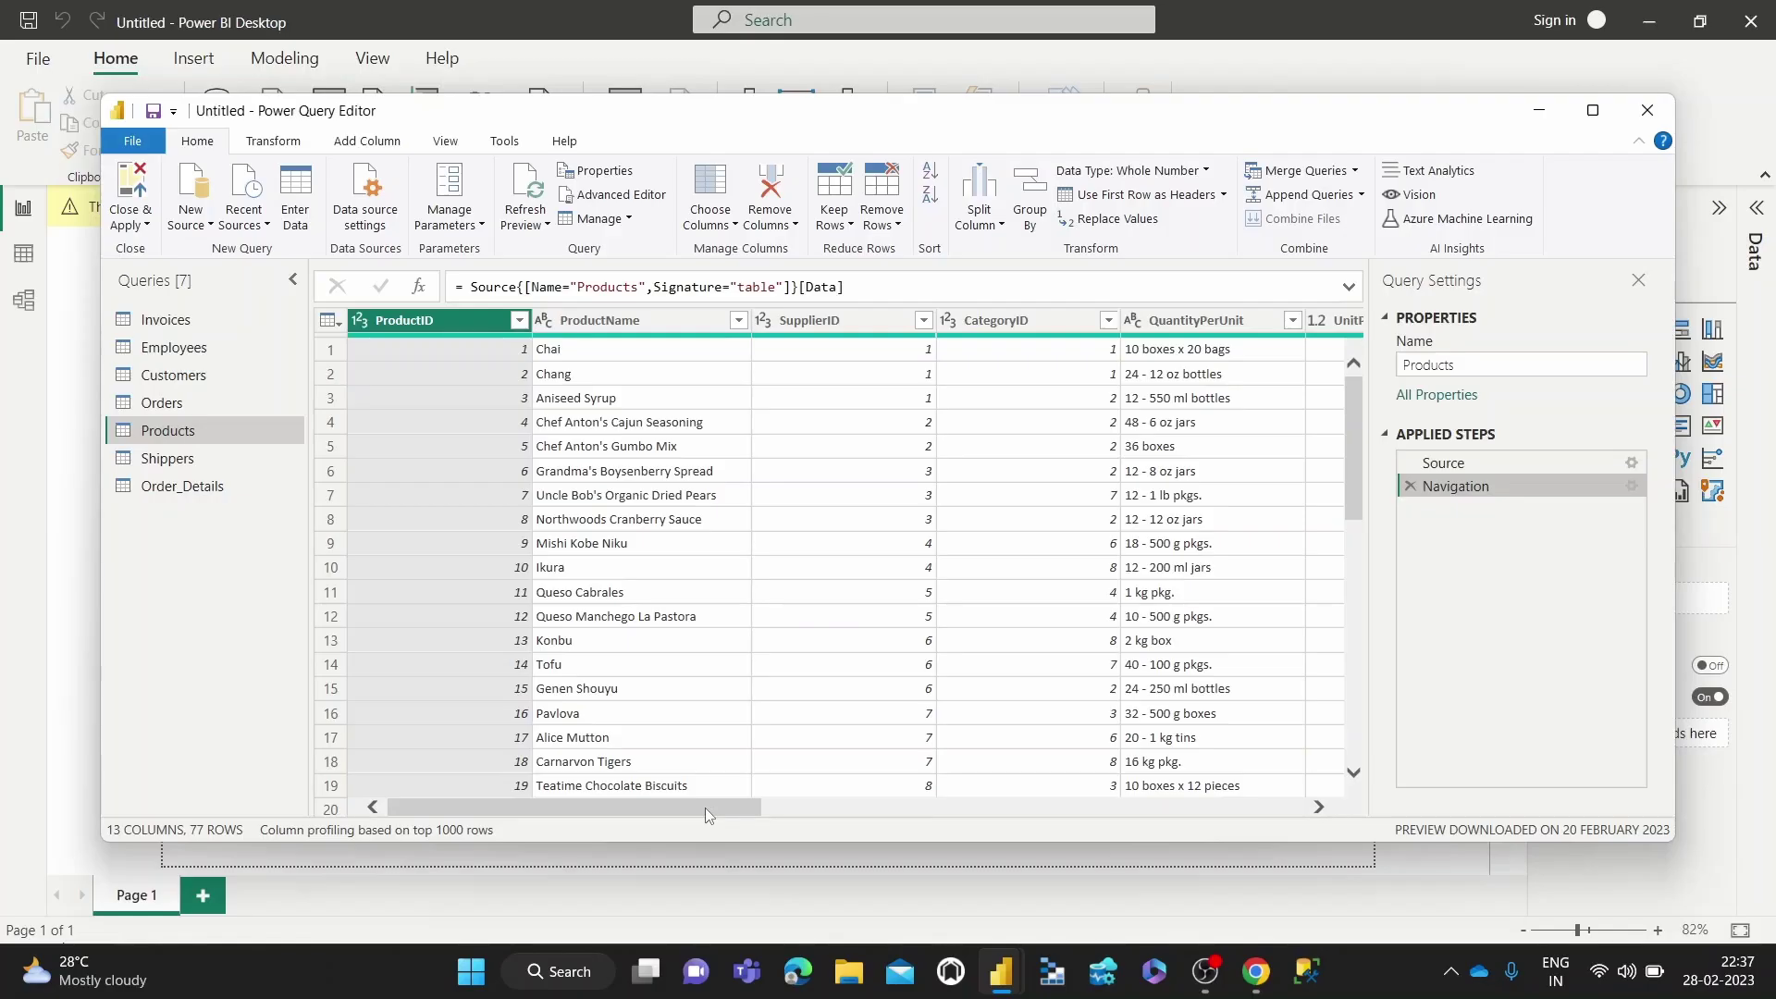
Scroll the Products table sideways and select the UnitPrice column.
{"action": "left_click_drag", "start_coordinate": [705, 808], "coordinate": [930, 832]}
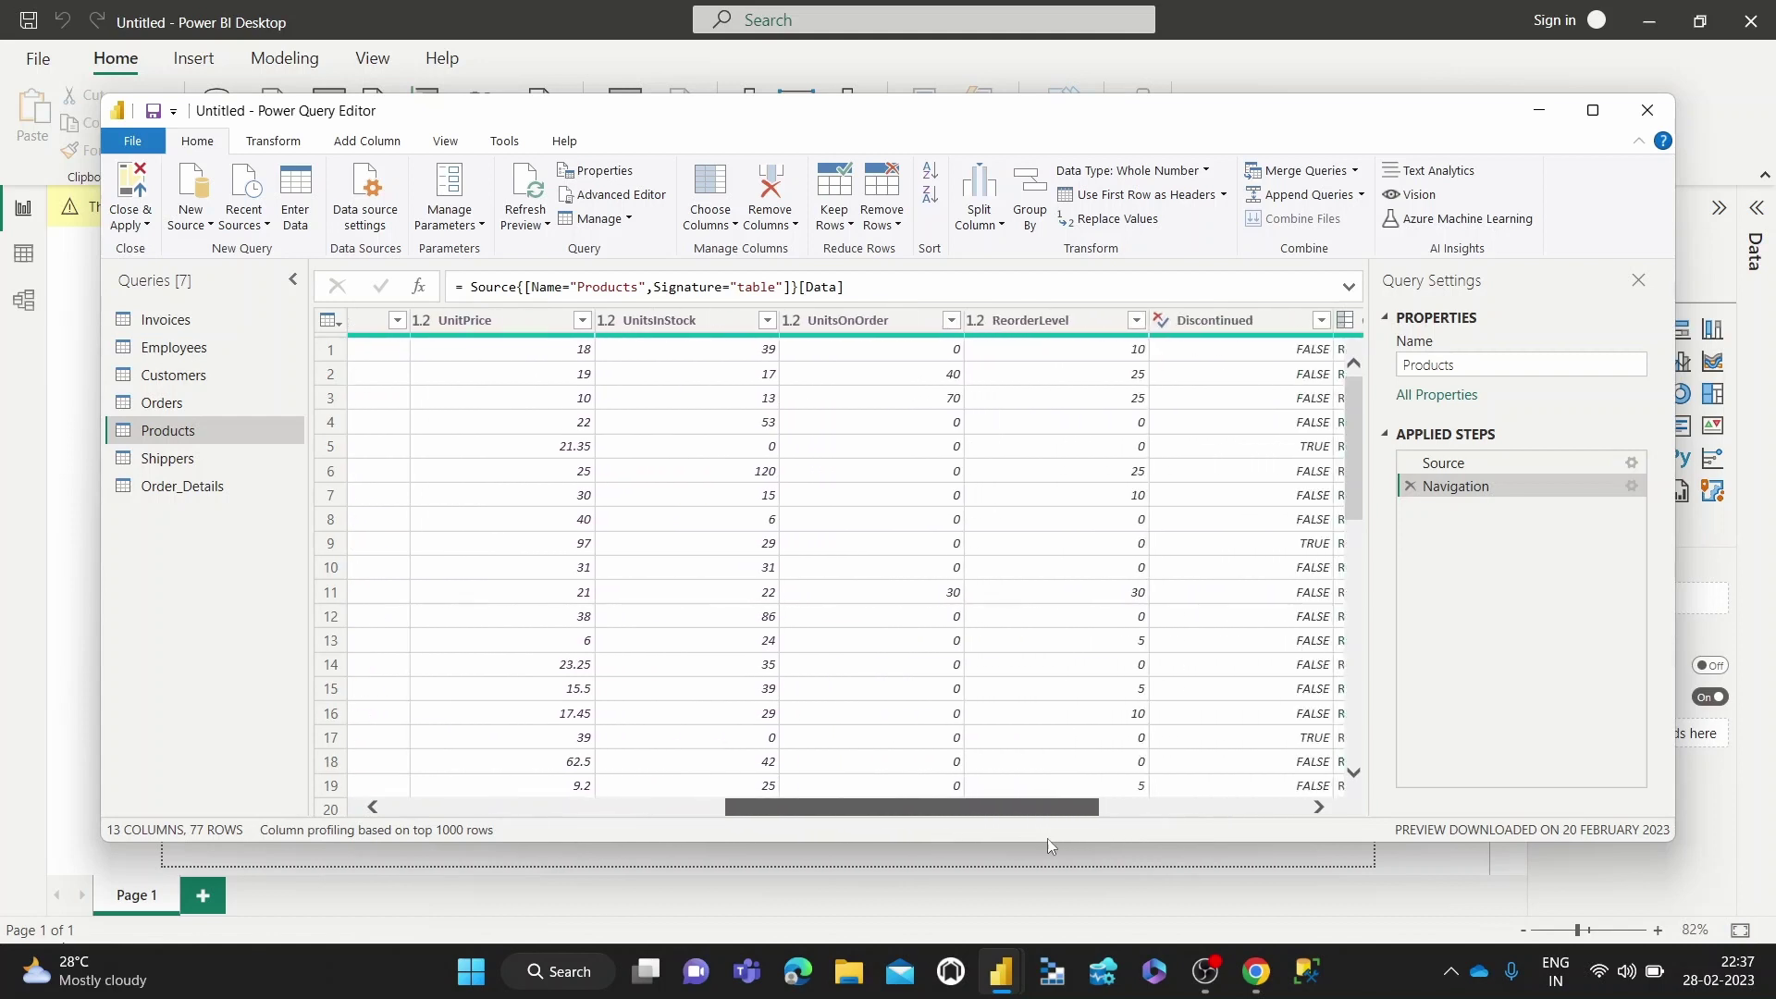
{"action": "mouse_move", "coordinate": [931, 832]}
{"action": "left_mouse_down"}
{"action": "mouse_move", "coordinate": [1203, 827]}
{"action": "mouse_move", "coordinate": [957, 837]}
{"action": "left_mouse_up"}
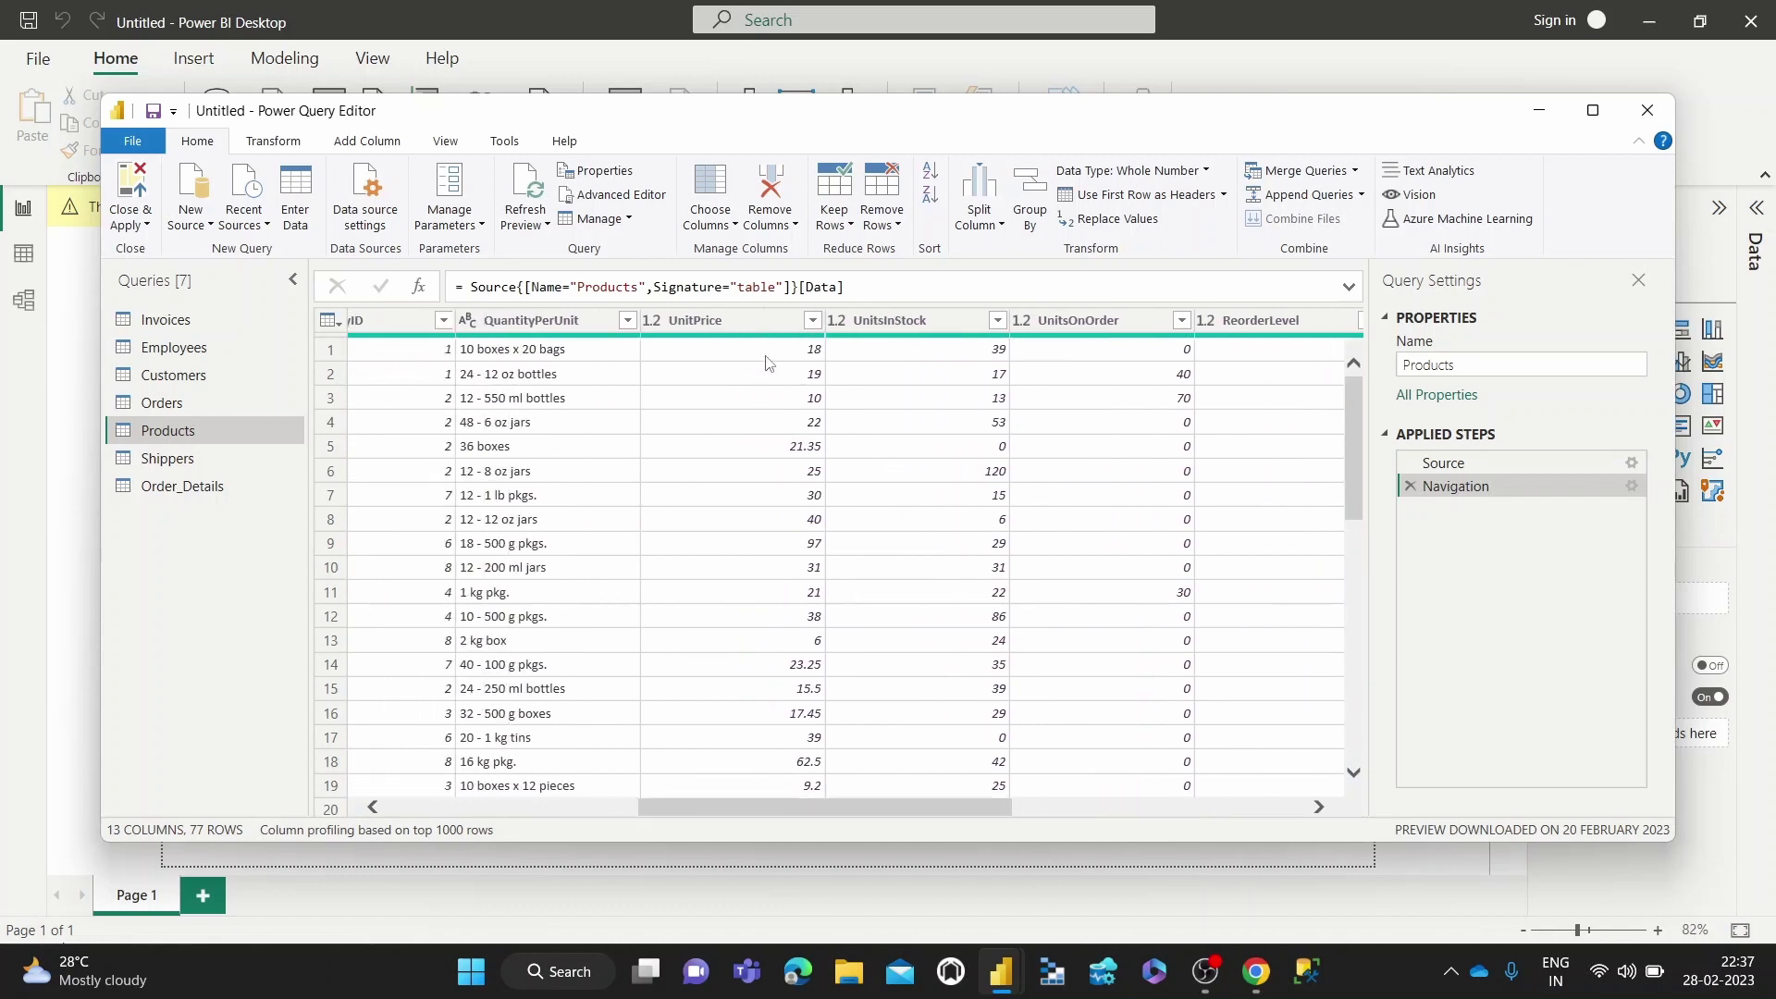
{"action": "left_click", "coordinate": [709, 318]}
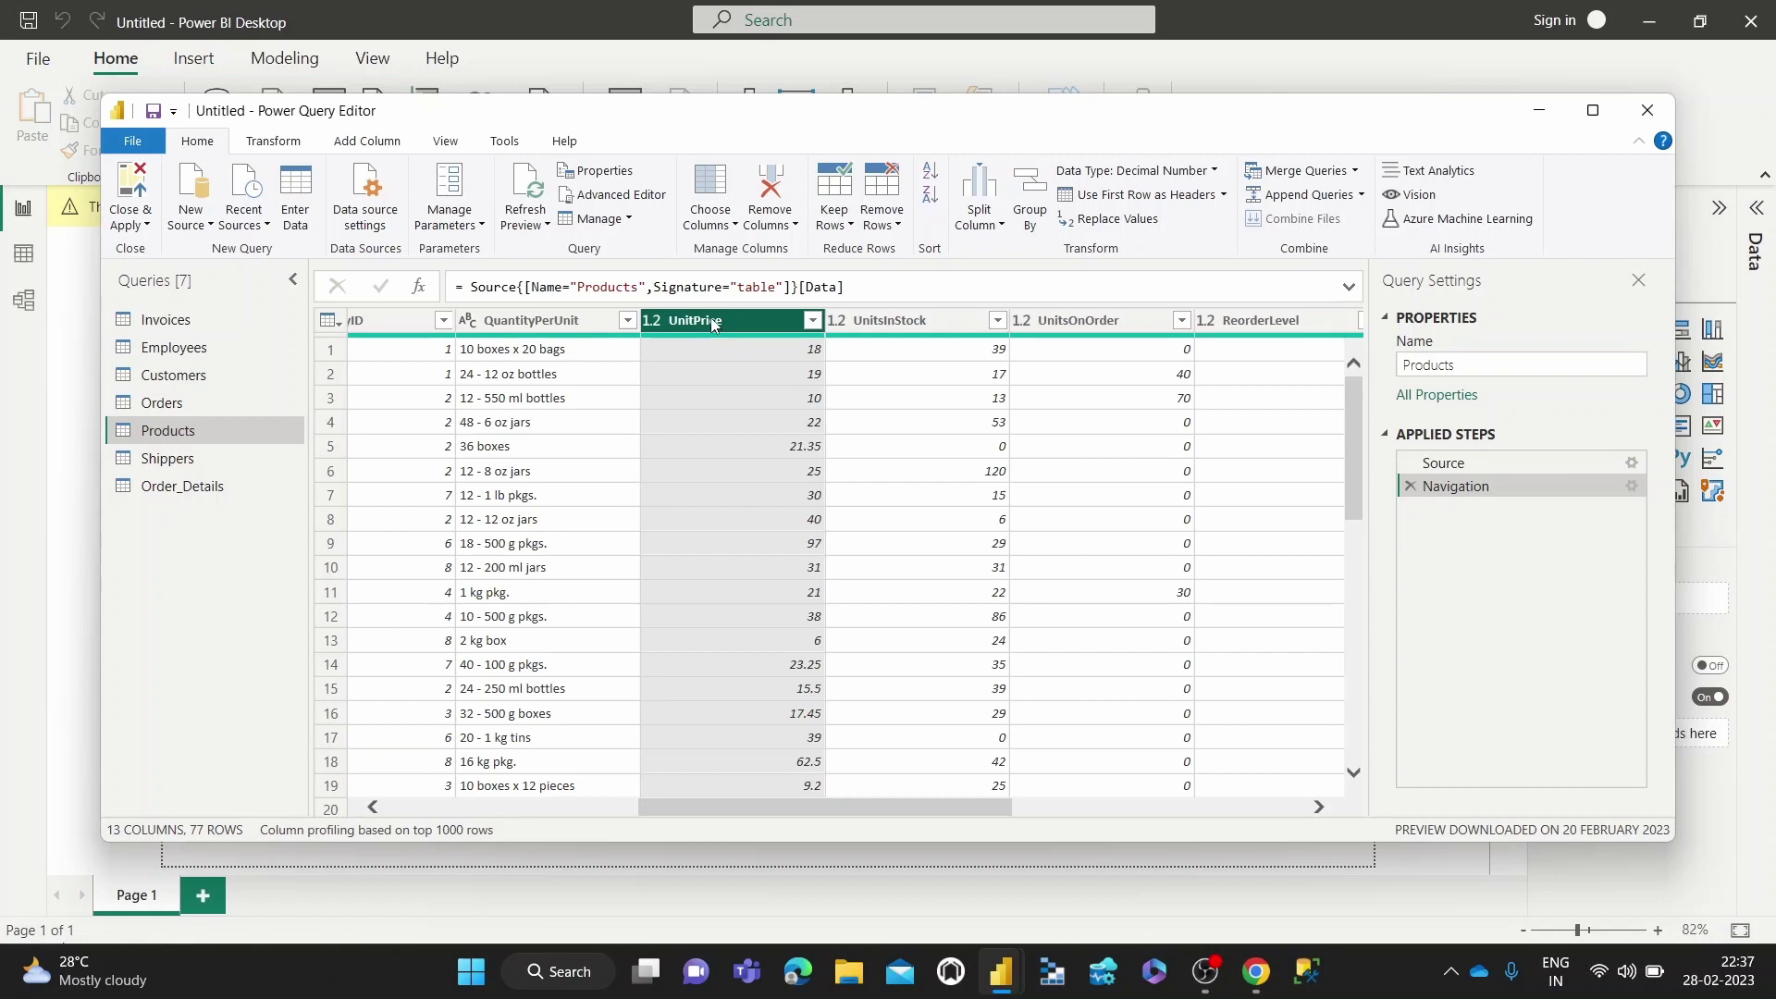
Reduce UnitPrice to its minimum value, 2.5, with Transform > Statistics > Minimum.
{"action": "left_click", "coordinate": [289, 150]}
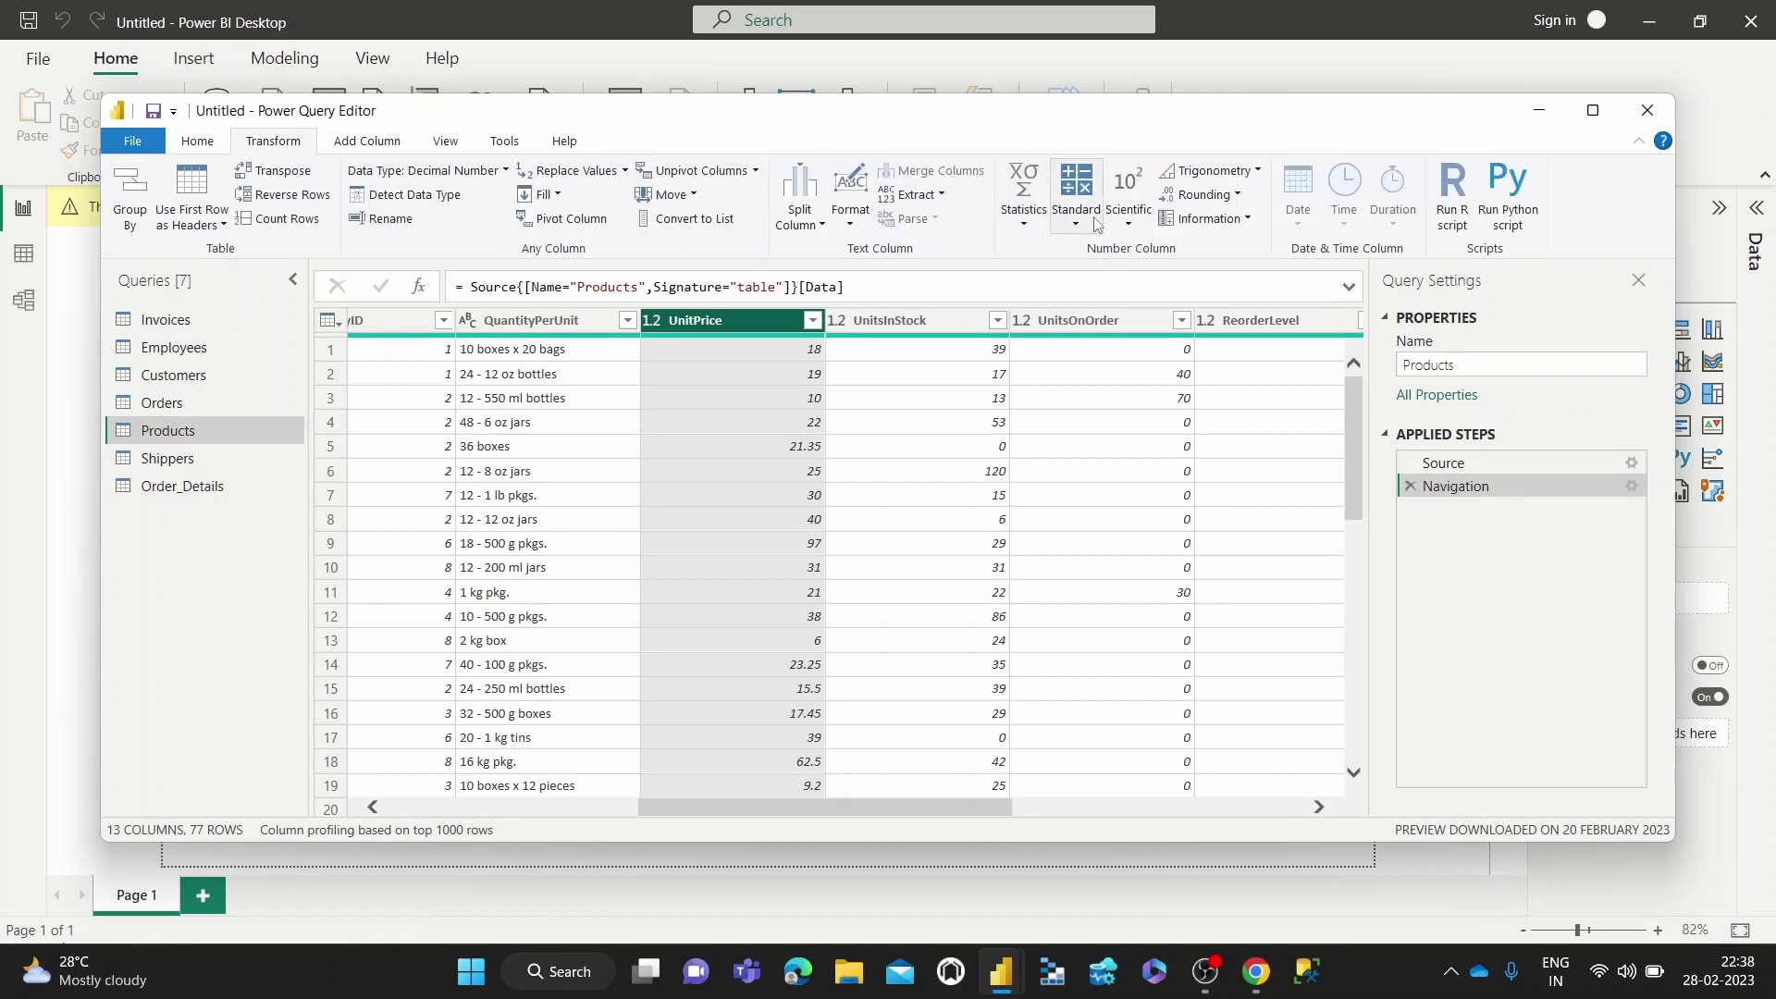
{"action": "left_click", "coordinate": [1034, 215]}
{"action": "left_click", "coordinate": [1051, 274]}
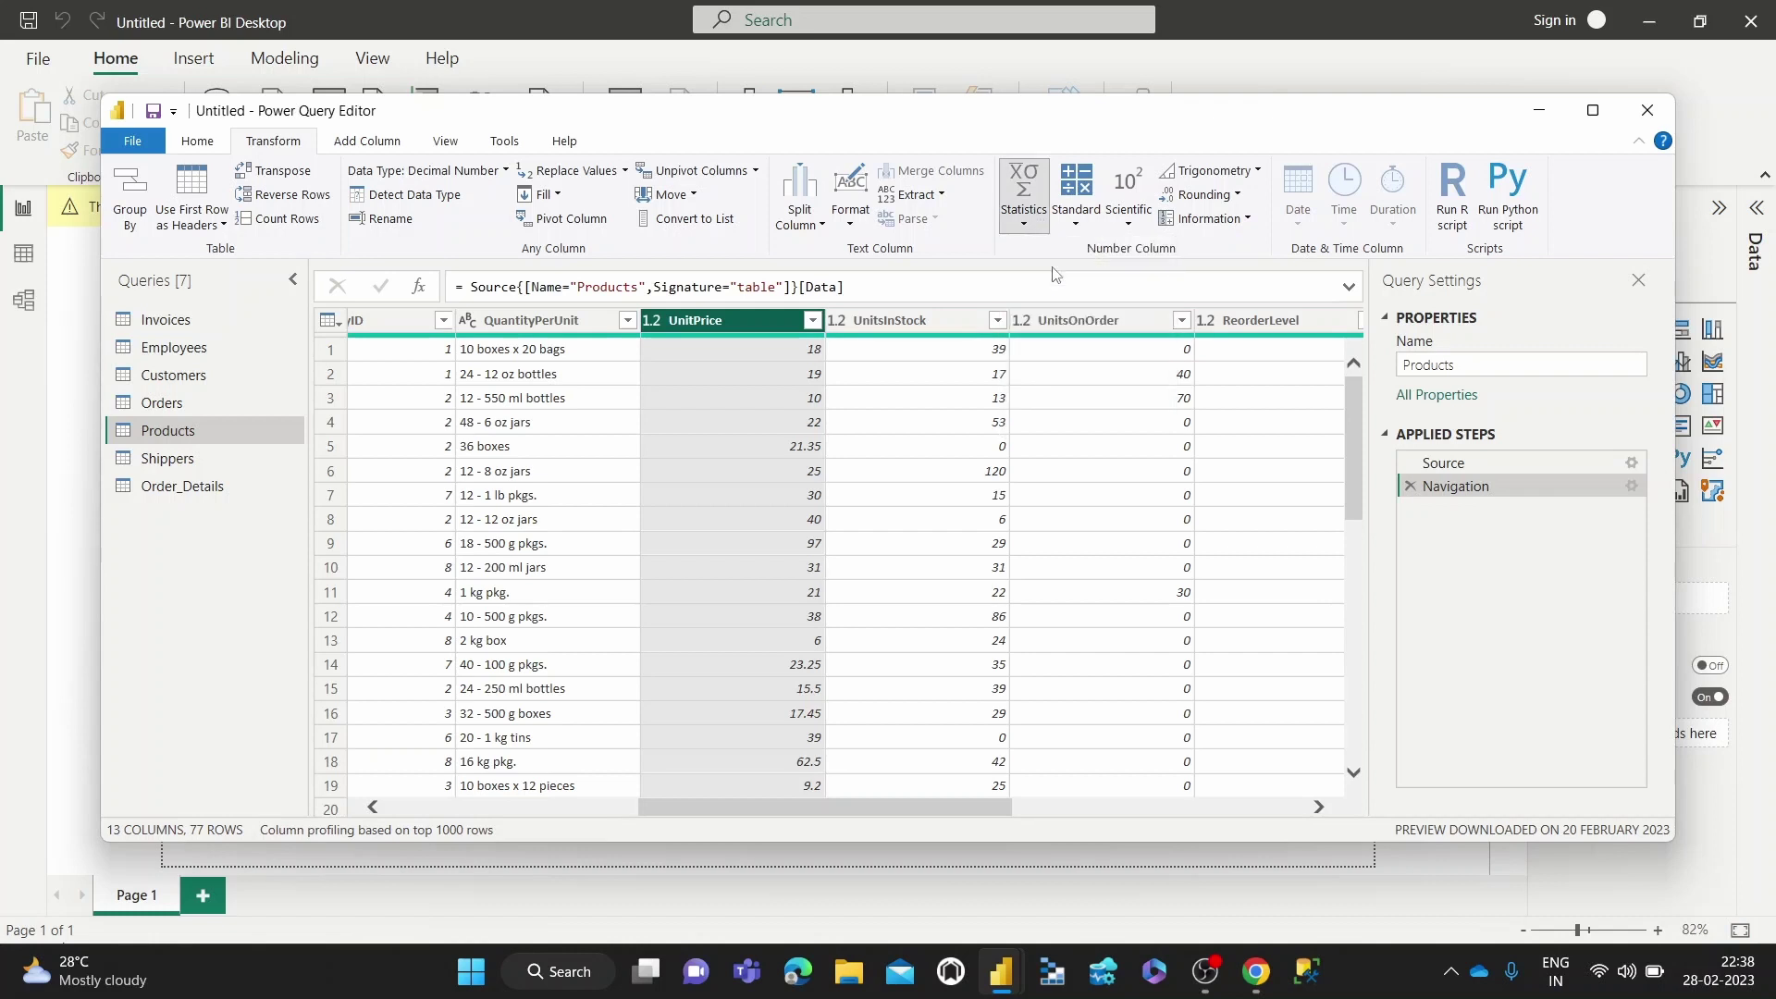